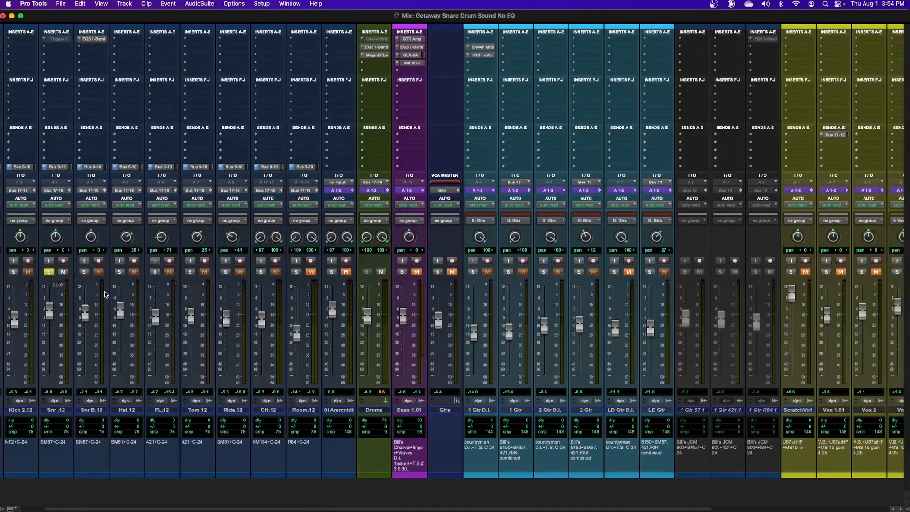
- Bring up the Edit window and play back the session to hear the original snare drum sound
key("super+equal")
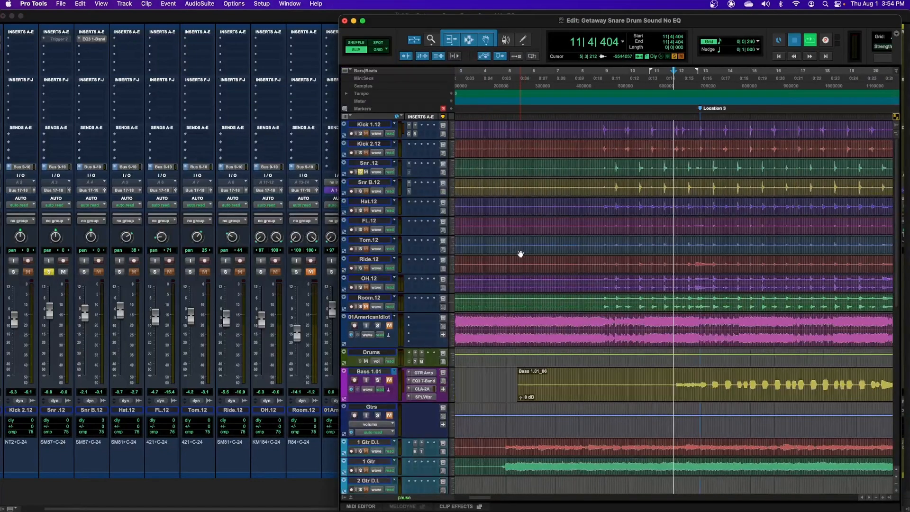
key("space")
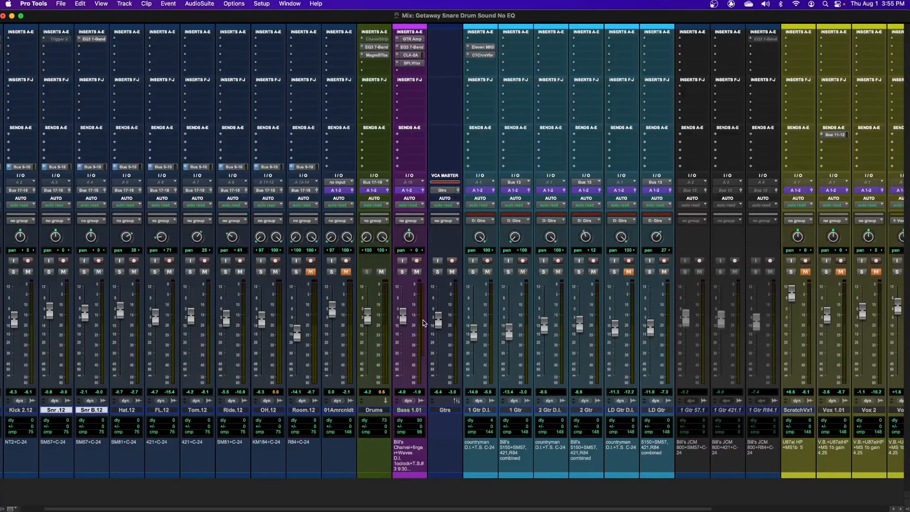
key("super+equal")
key("space")
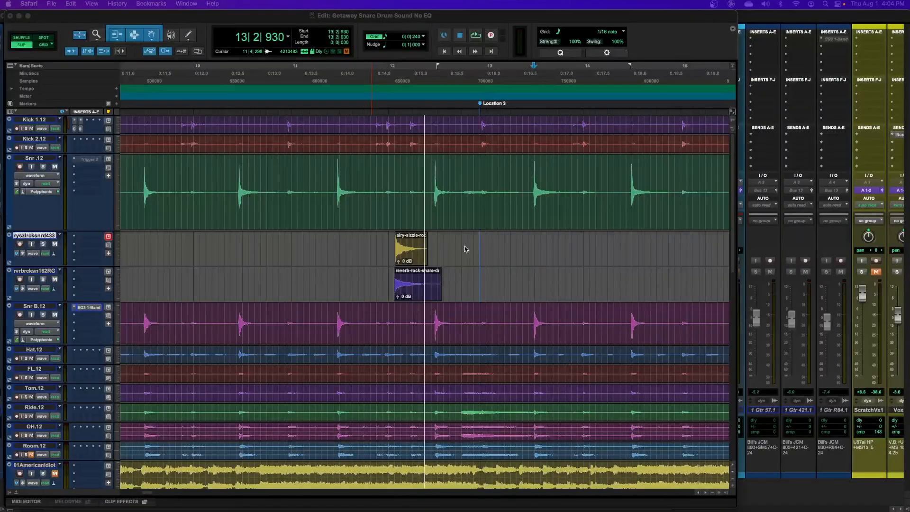
- Activate the Smart Tool and copy the airy-sizzle snare sample clip on the track below Snr .12
left_click(475, 260)
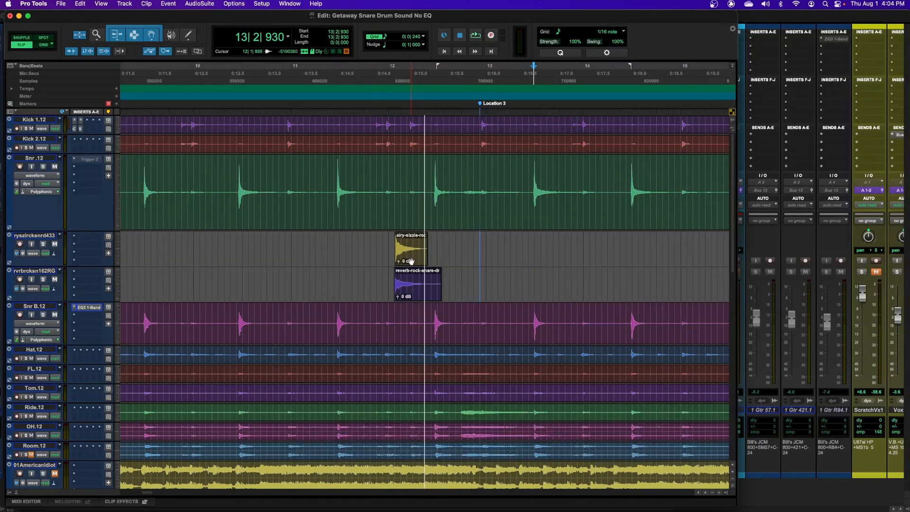
left_click(151, 35)
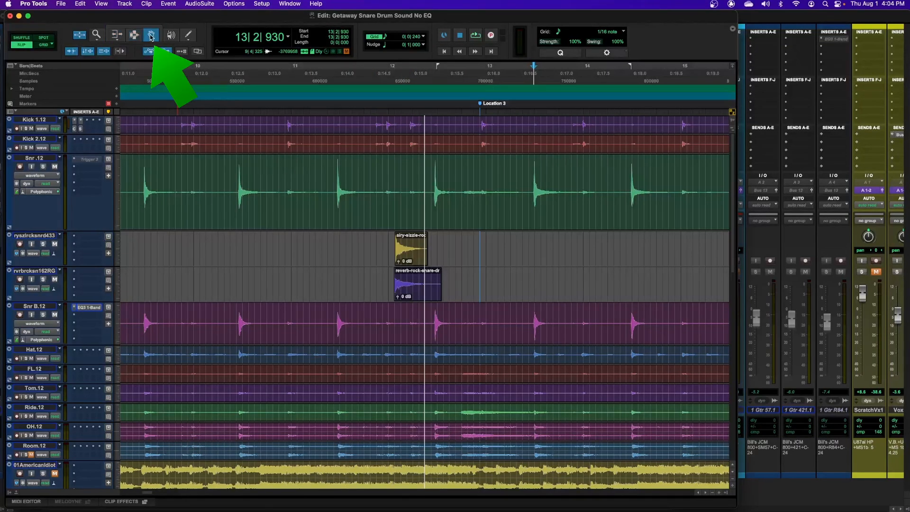
left_click(135, 29)
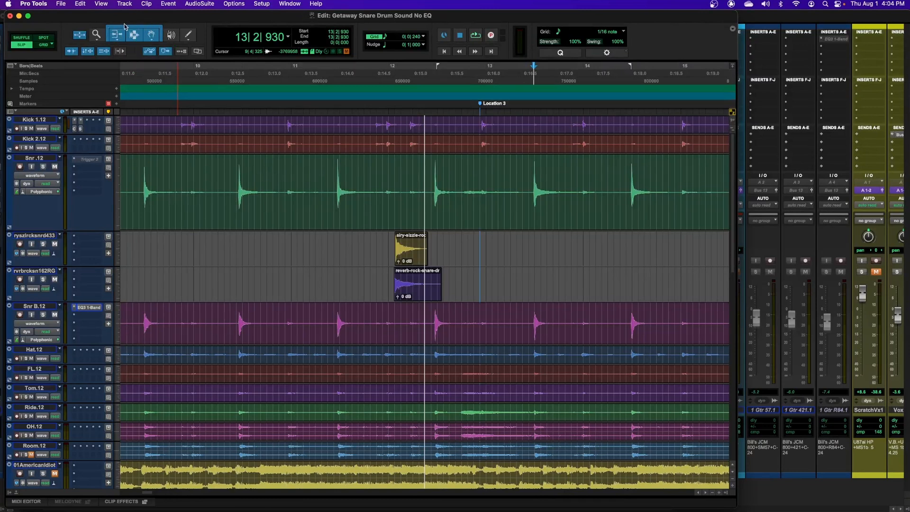
left_click(410, 255)
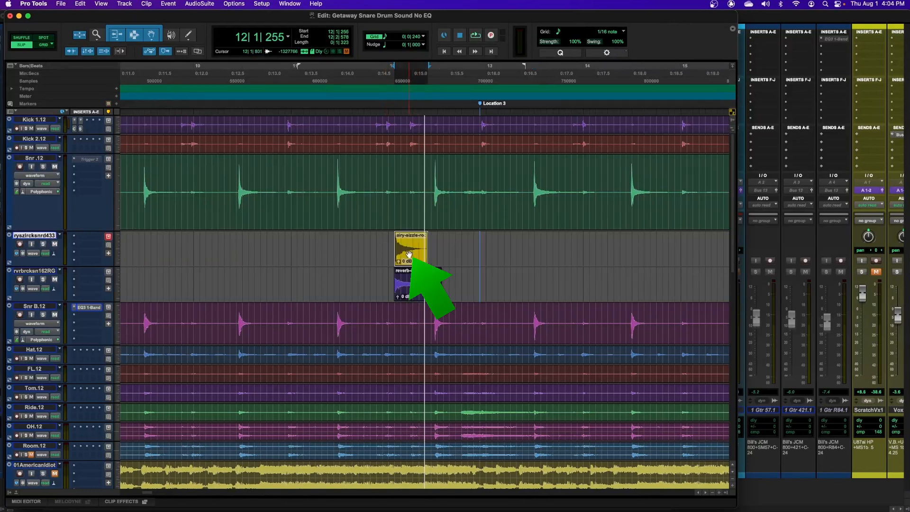
key("super+c")
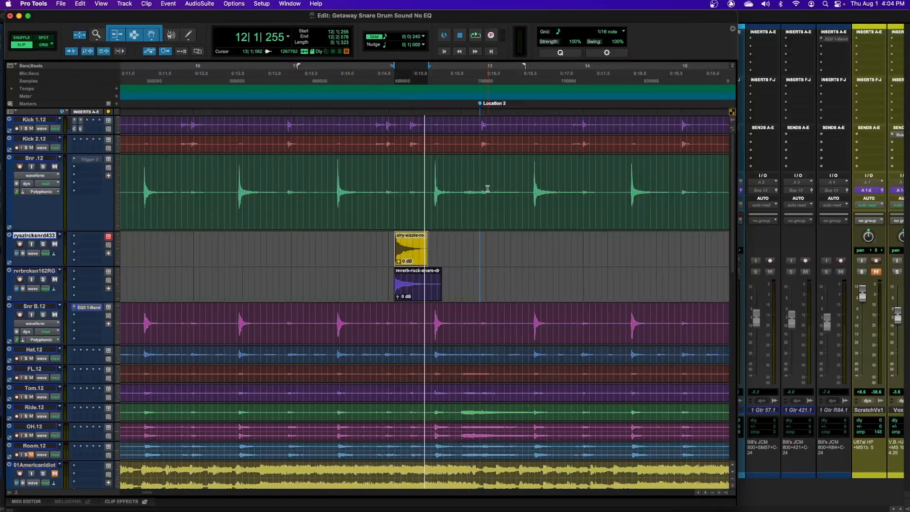
- With Tab to Transients enabled, locate the Snr .12 hit at 13|2|930 and paste the copied sample there on the airy-sizzle track
left_click(135, 35)
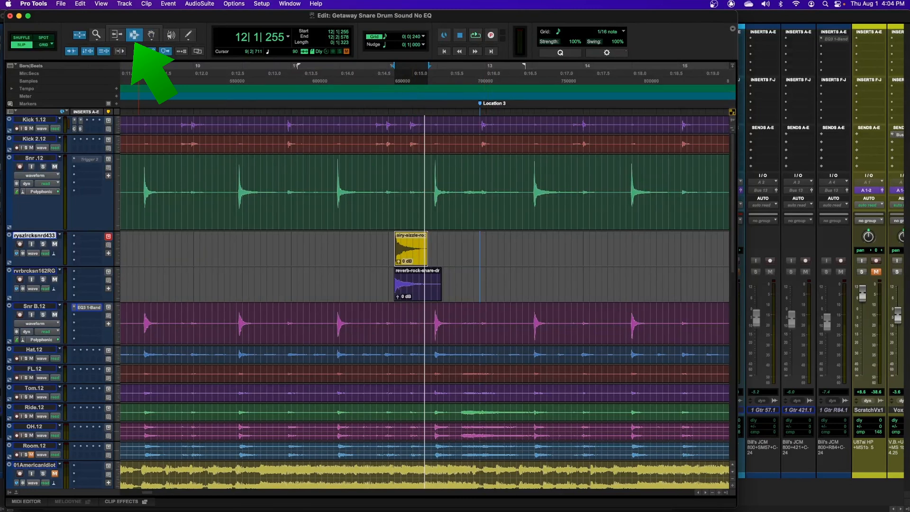
left_click(138, 28)
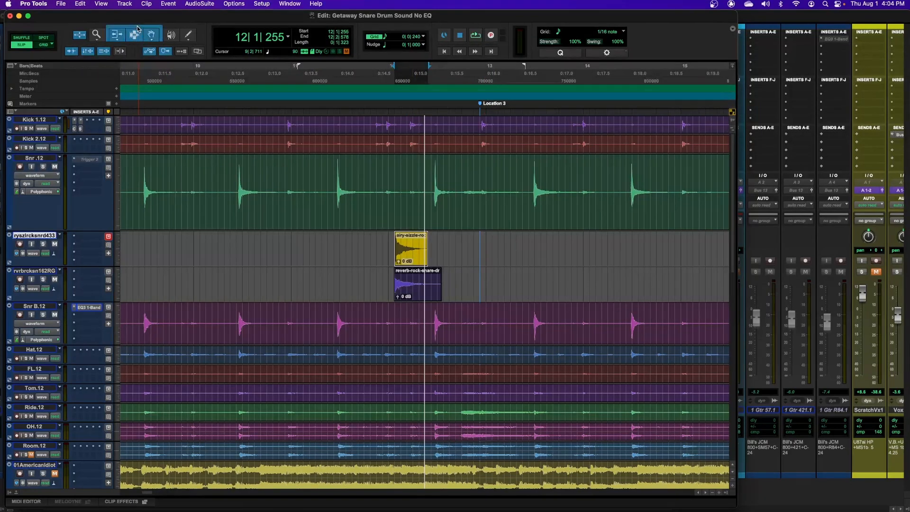
left_click(493, 186)
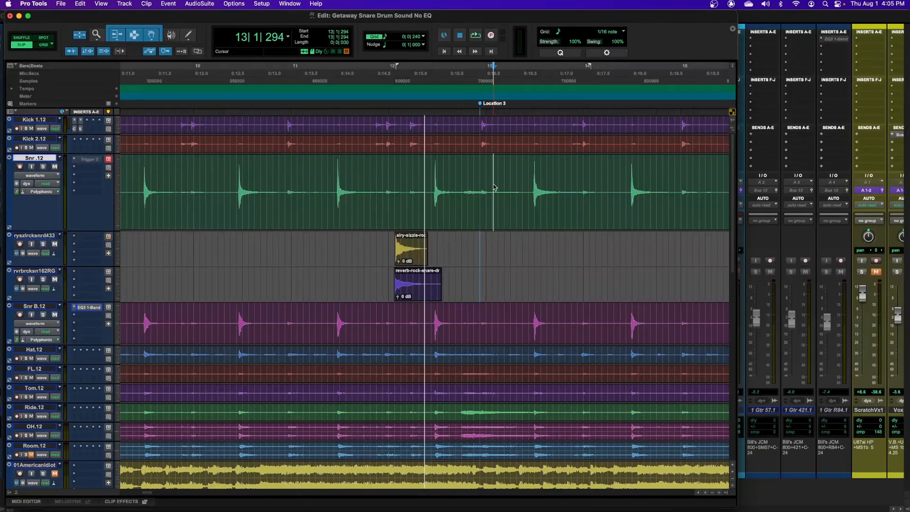
left_click(71, 52)
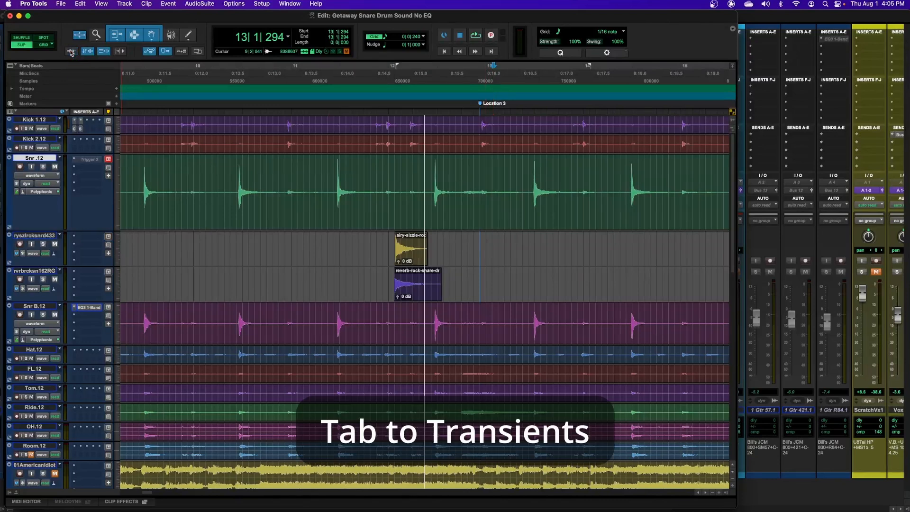
key("Tab")
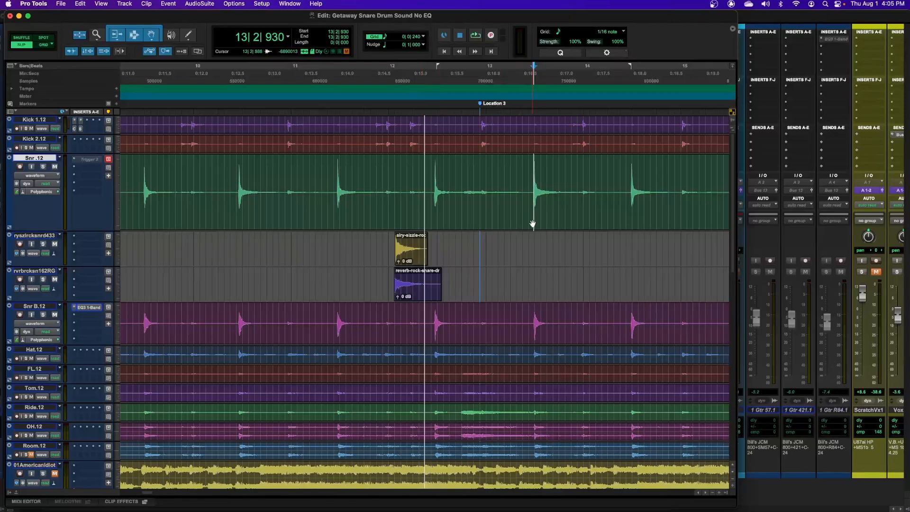
key("semicolon")
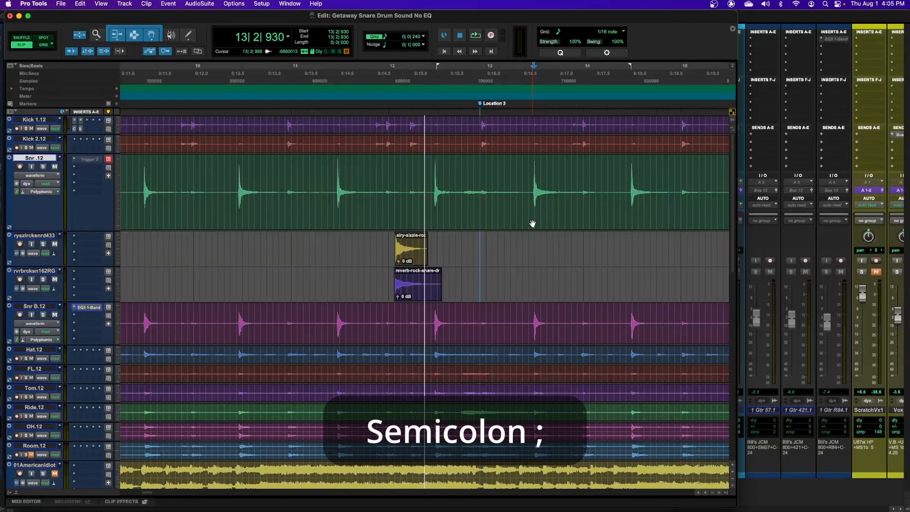
key("semicolon")
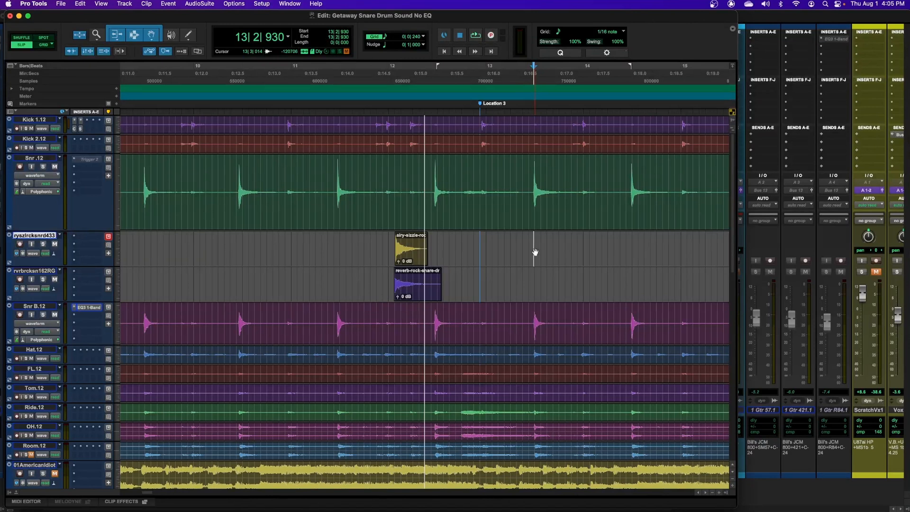
key("super+v")
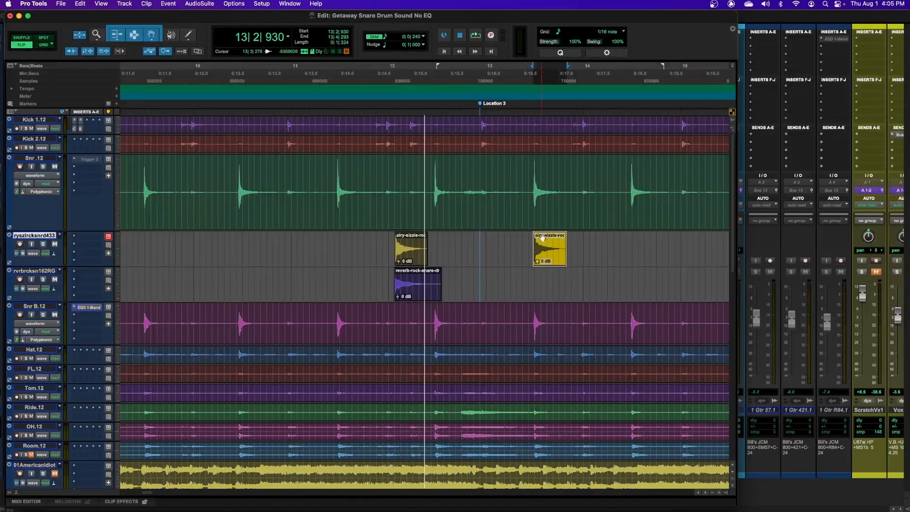
- Play back the drums around bar 13 on the Snr .12 track to compare the sample with the original snare hits
left_click(525, 174)
key("space")
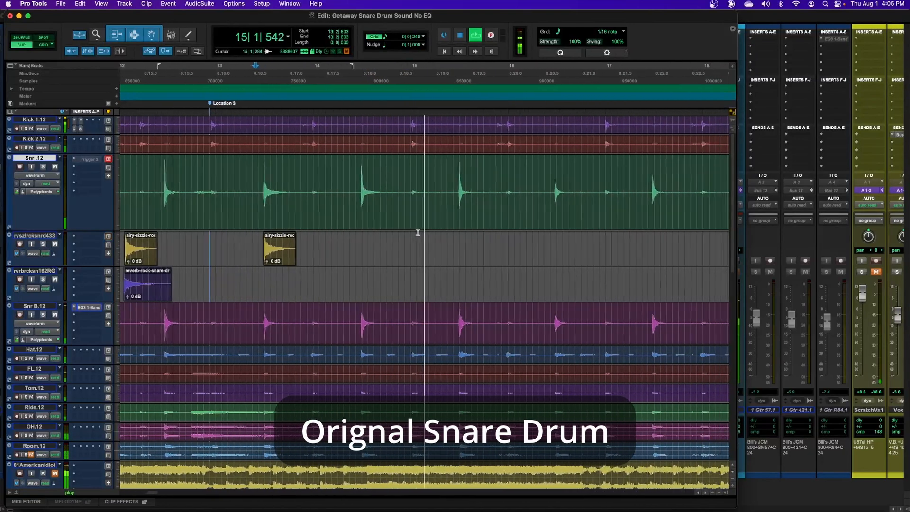
key("space")
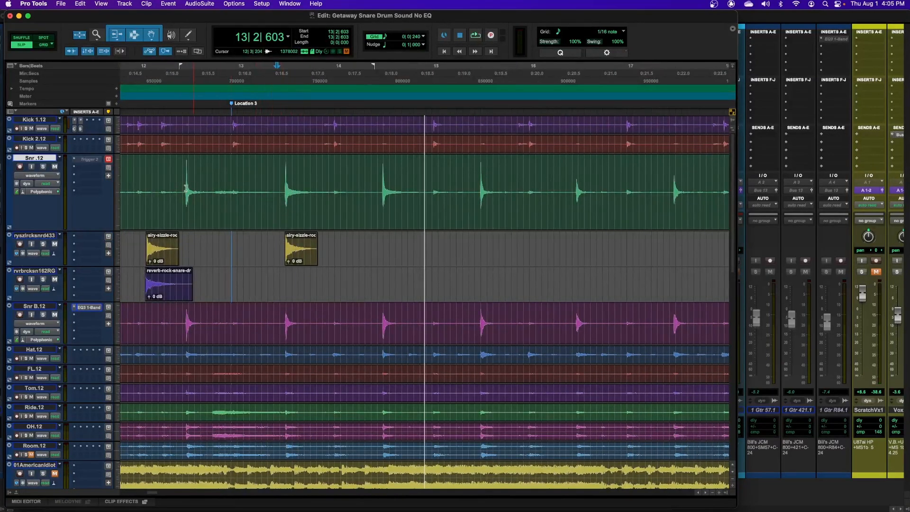
left_click(235, 180)
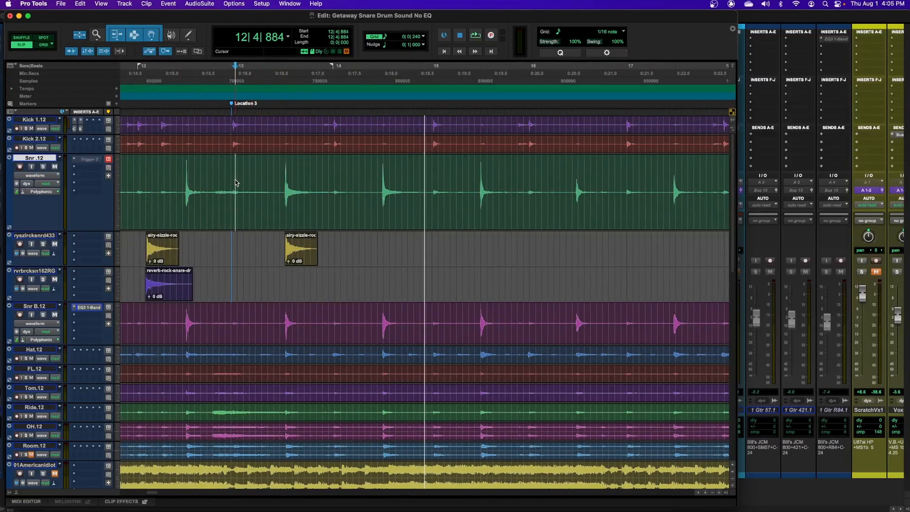
key("space")
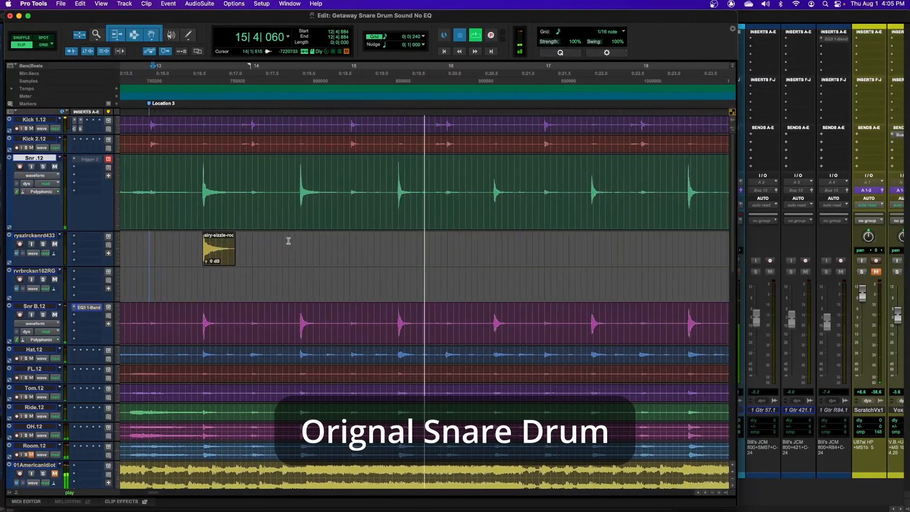
key("space")
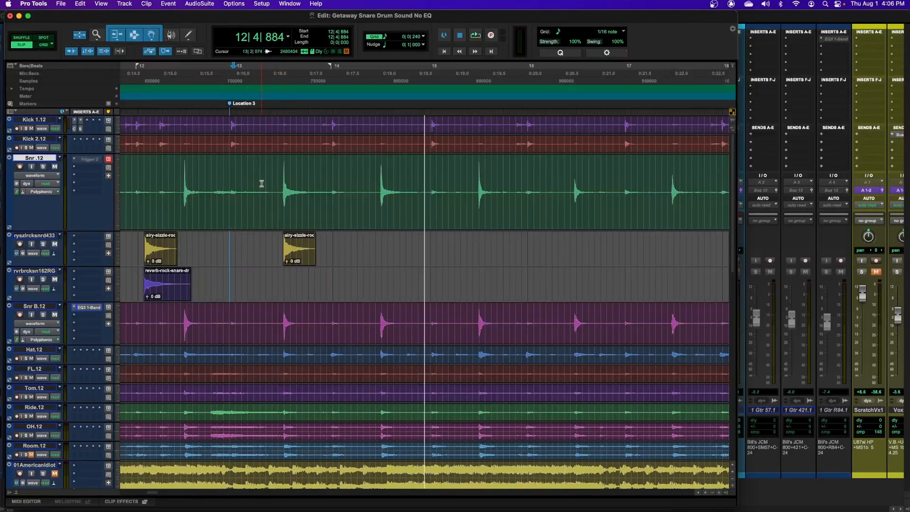
- Paste the airy-sizzle sample under the next two Snr .12 transients, at 14|2|927 and 15|2|946
key("Tab")
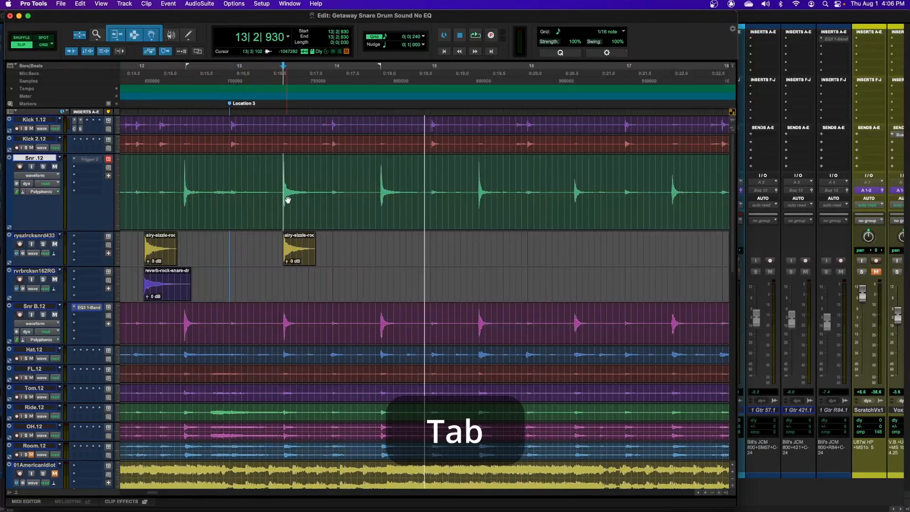
key("Tab")
key("semicolon")
key("super+v")
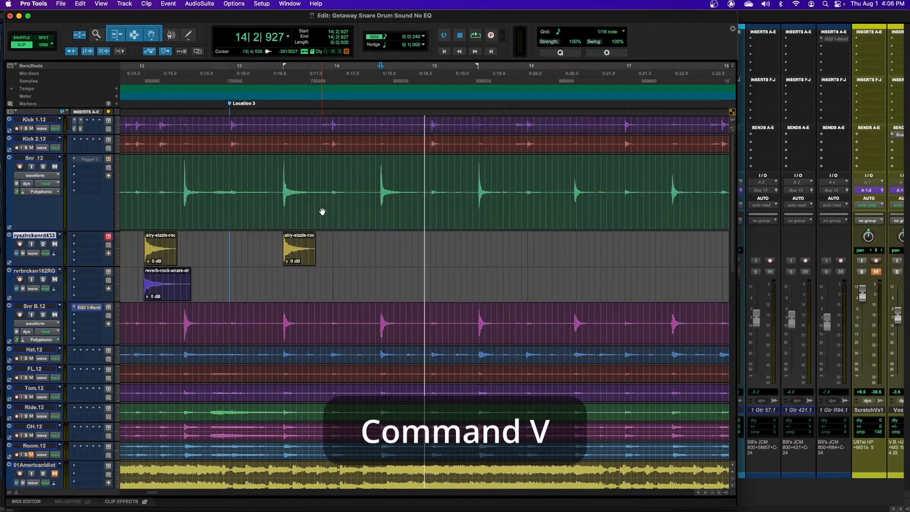
left_click(467, 183)
key("Tab")
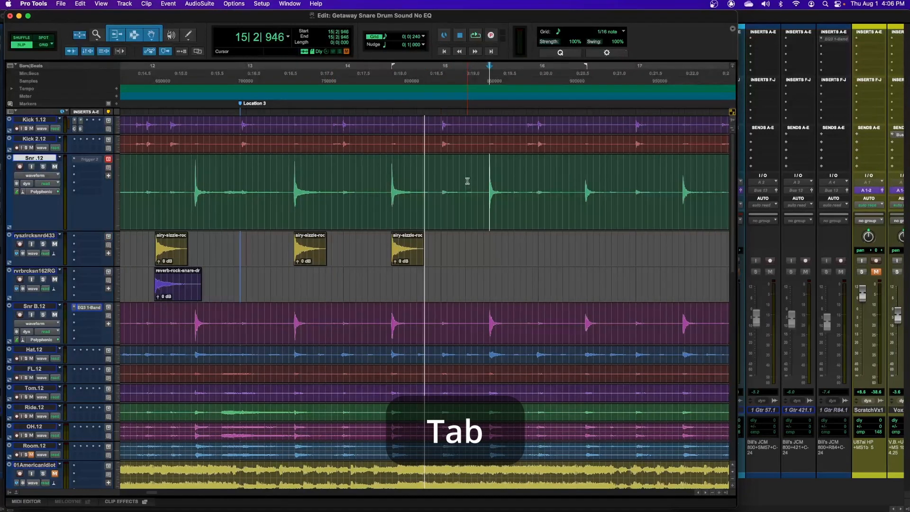
key("semicolon")
key("super+v")
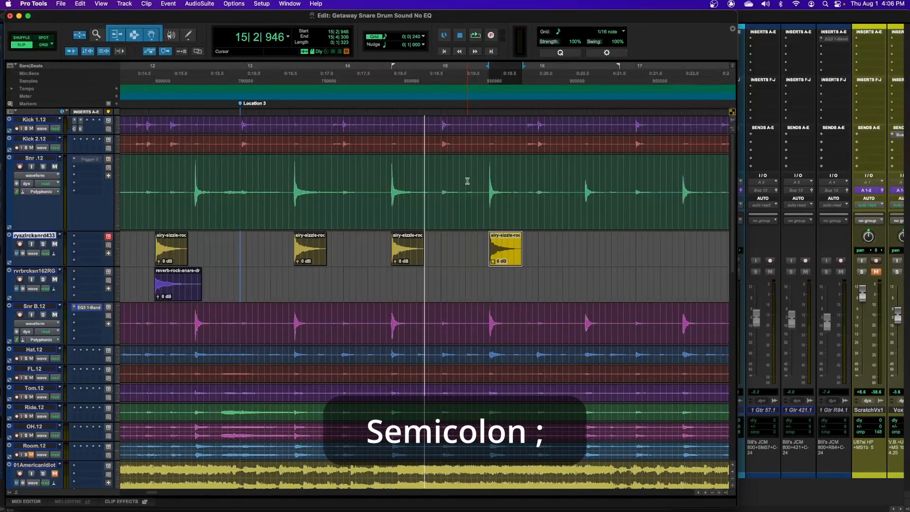
- Add airy-sizzle sample copies aligned to the Snr .12 transients at 16|2|886 and 17|2|888
left_click(569, 184)
key("Tab")
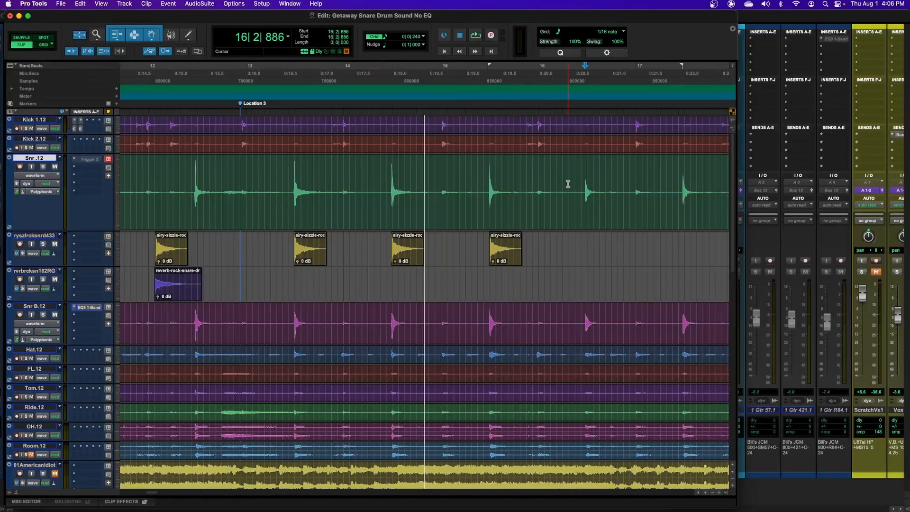
key("semicolon")
key("super+v")
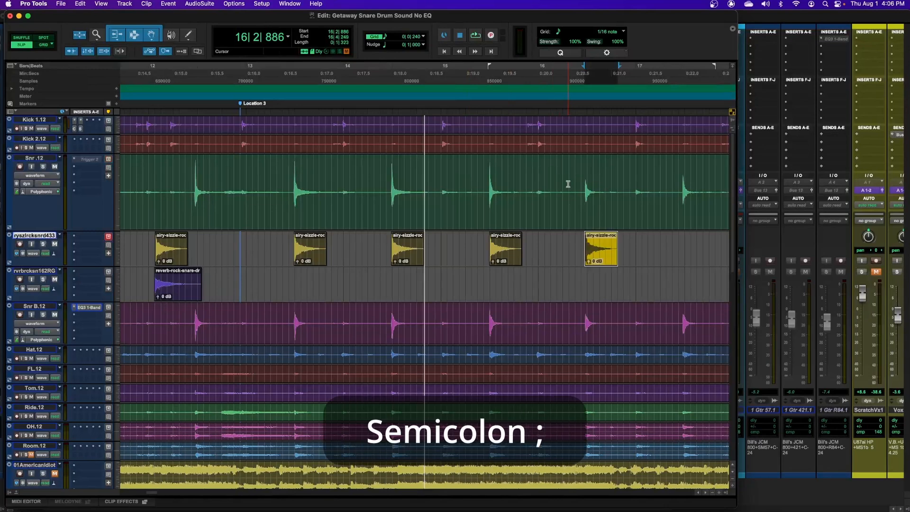
scroll(600, 187, "right", 3)
left_click(600, 189)
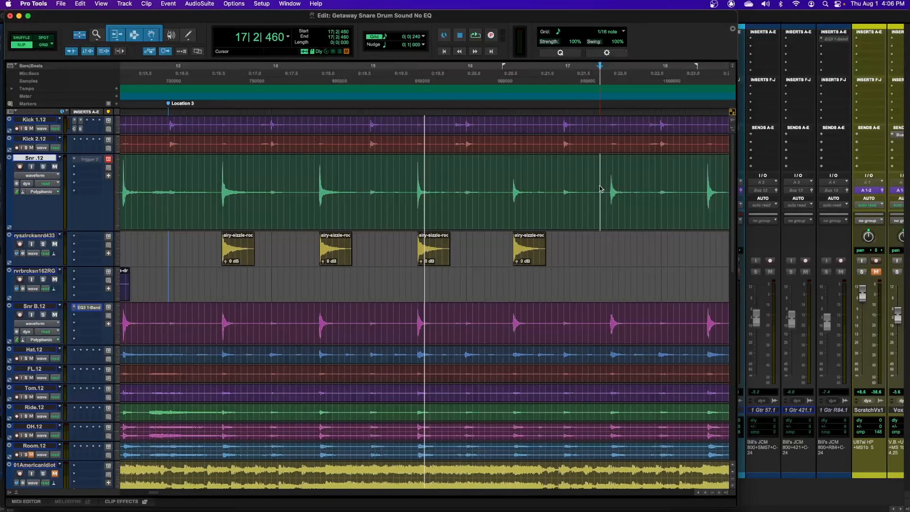
key("Tab")
key("semicolon")
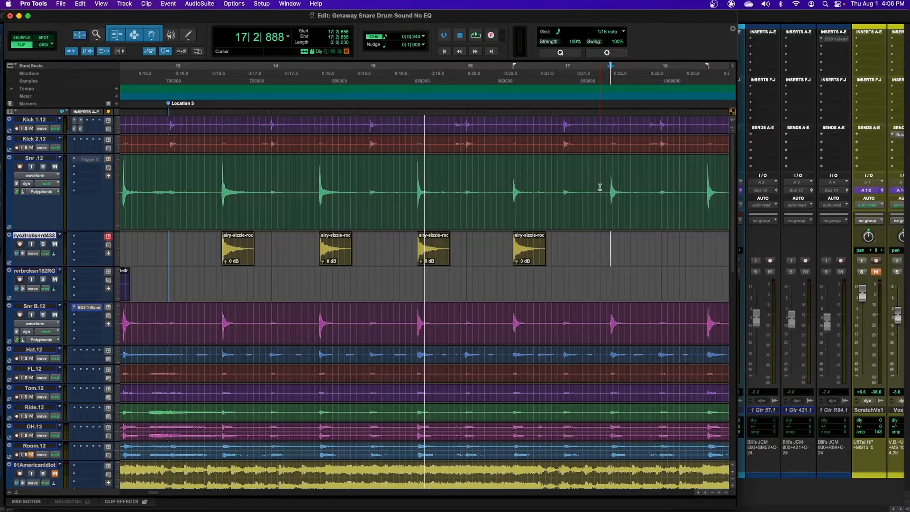
key("super+v")
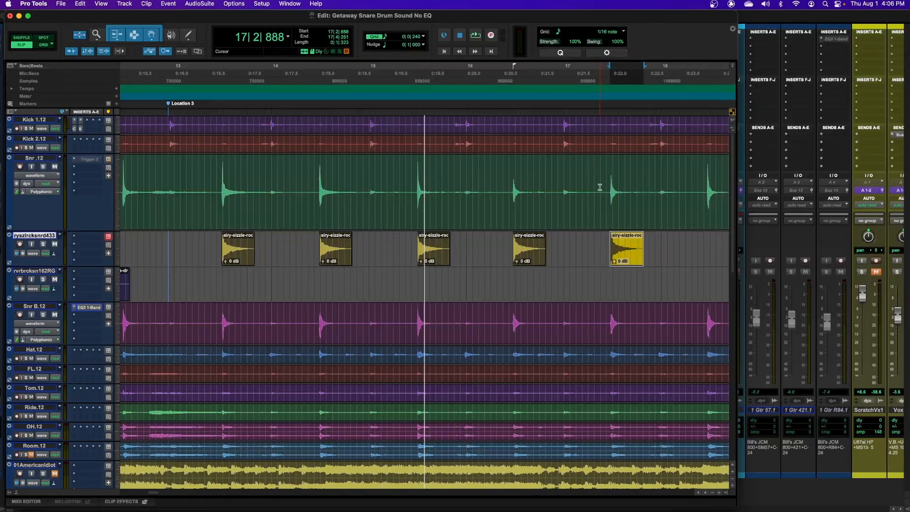
- Play back from just before the sample clip in bar 13 to hear the enhanced snare
left_click(207, 169)
key("space")
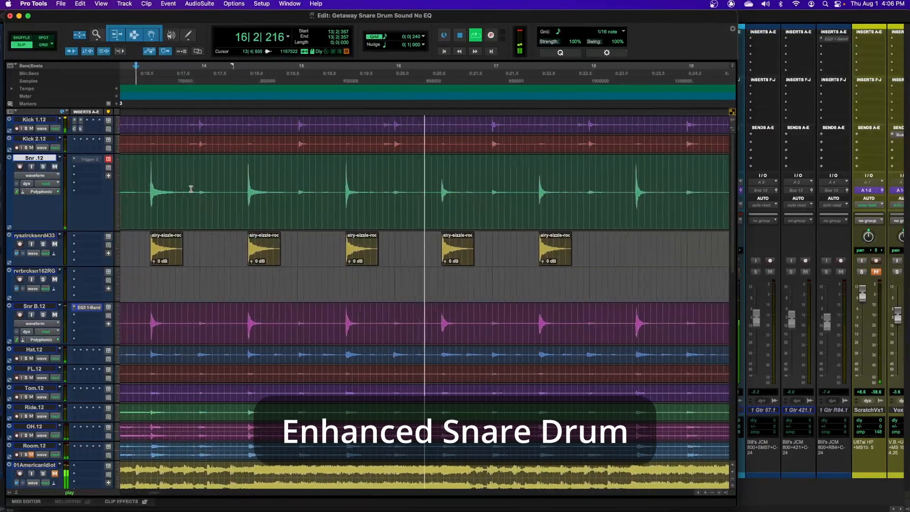
key("space")
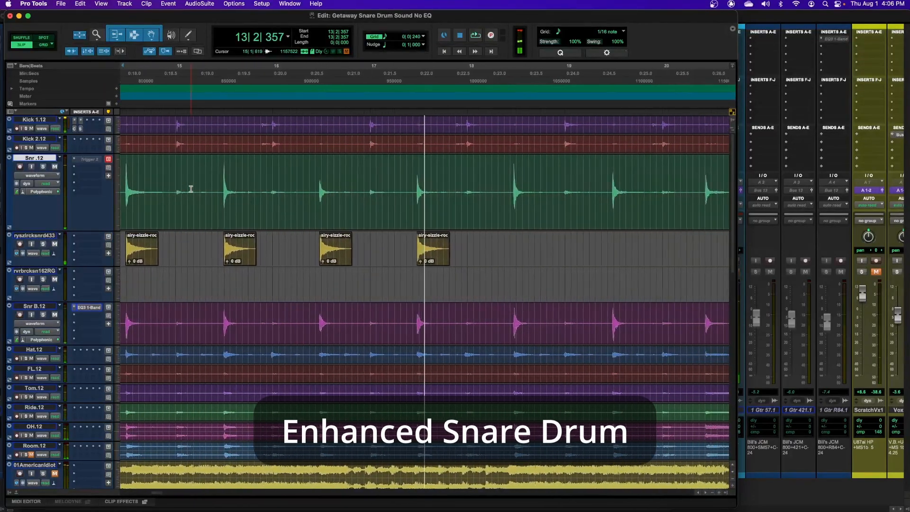